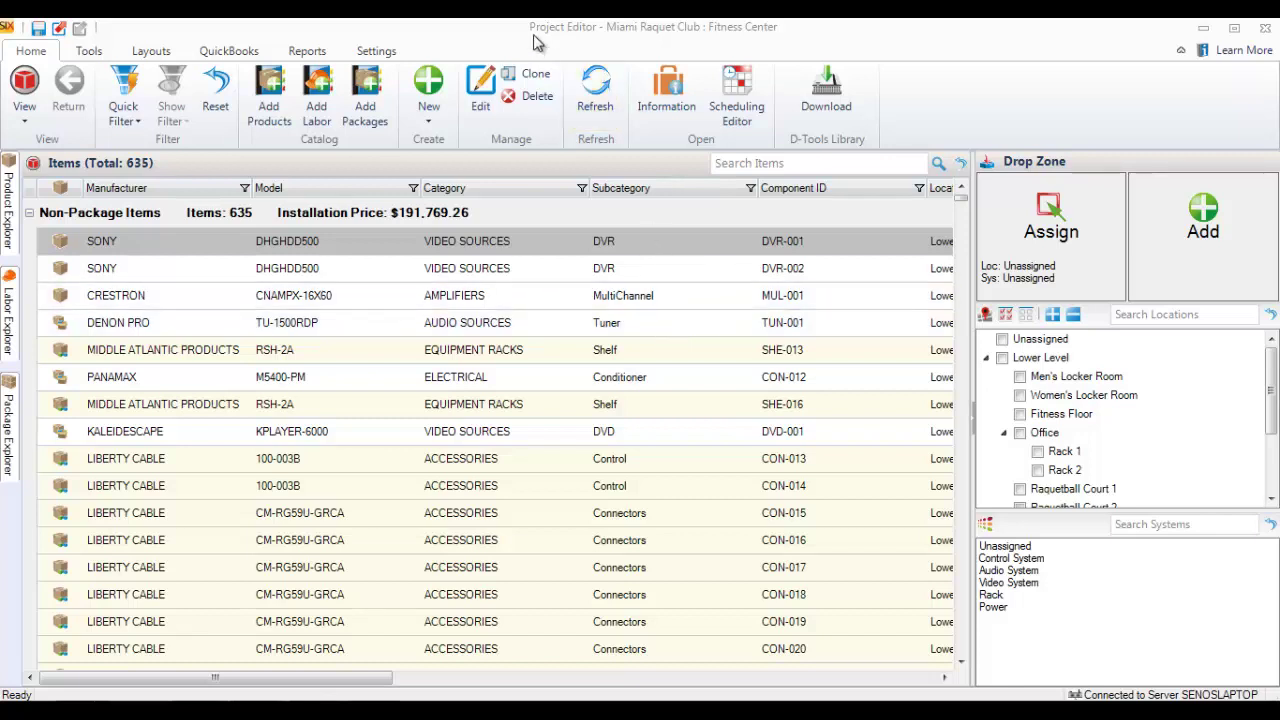
Step: Open the Project Scheduling Editor for the Miami Raquet Club: Fitness Center project
click(742, 94)
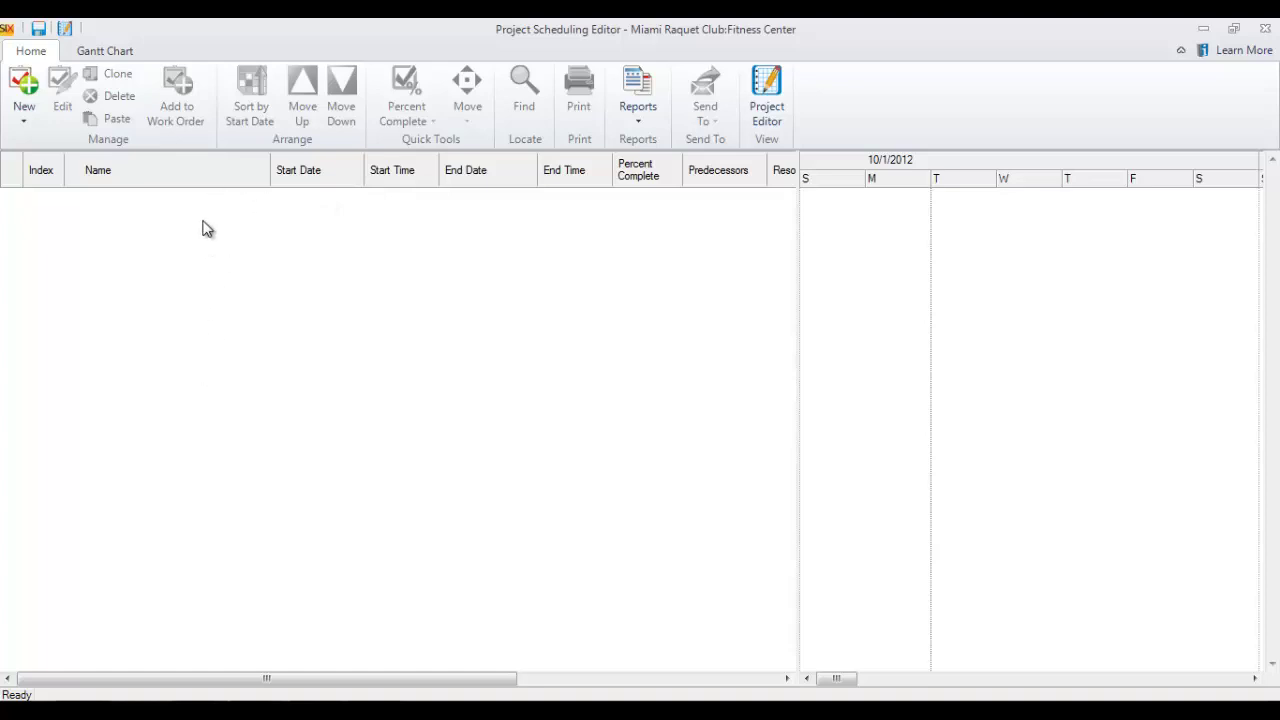
Step: Add a new task at the bottom of the empty schedule
click(25, 110)
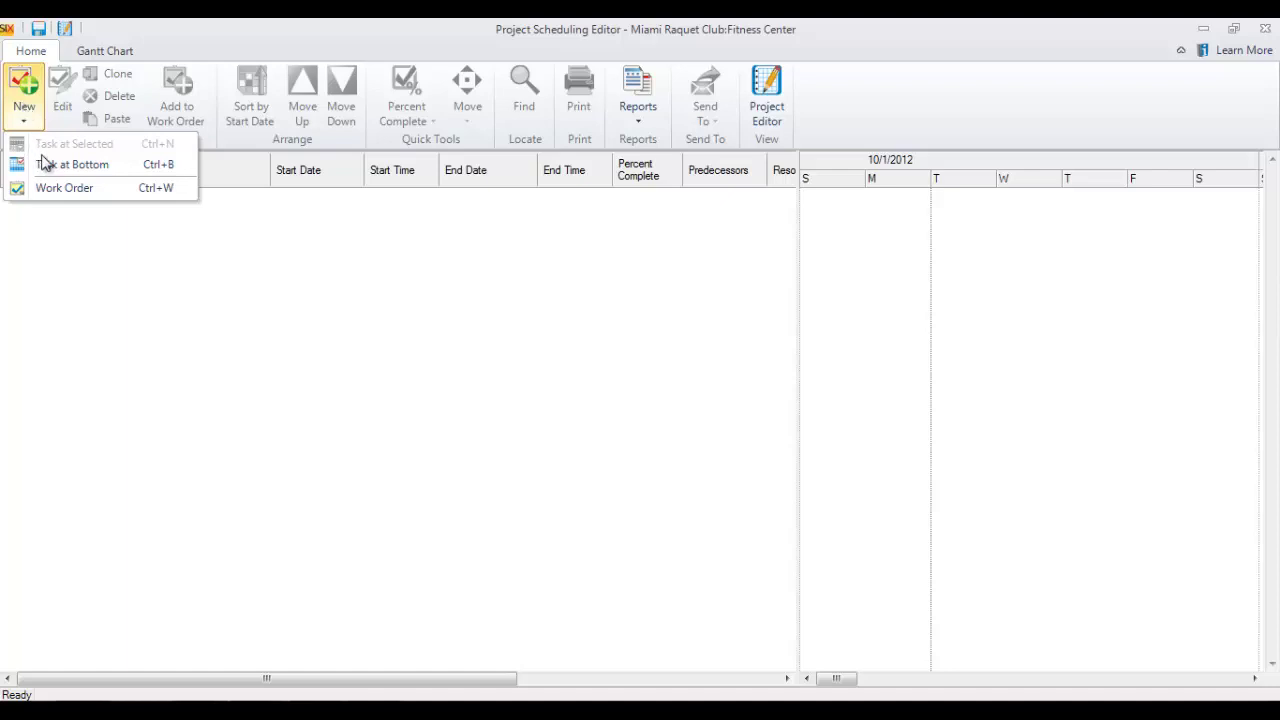
click(107, 168)
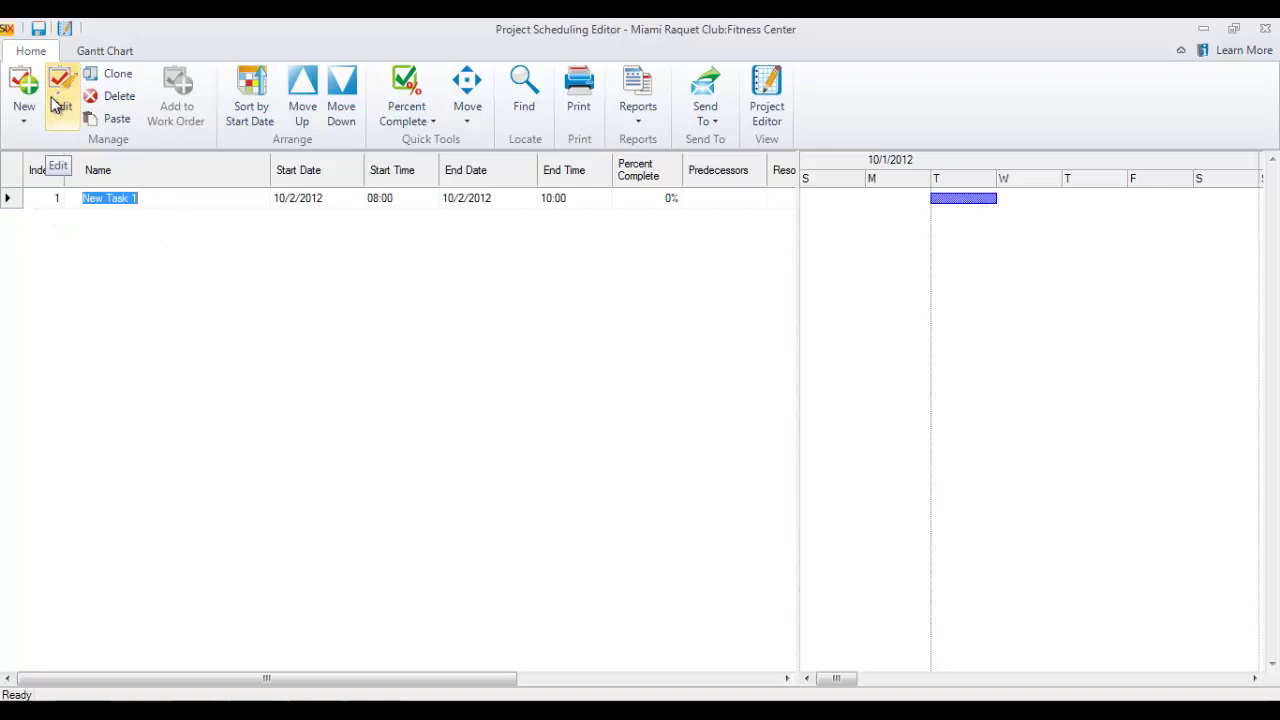
Step: Name New Task 1 'Wire Men's Locker Room' with the note 'Install back boxes and wire'
double_click(12, 200)
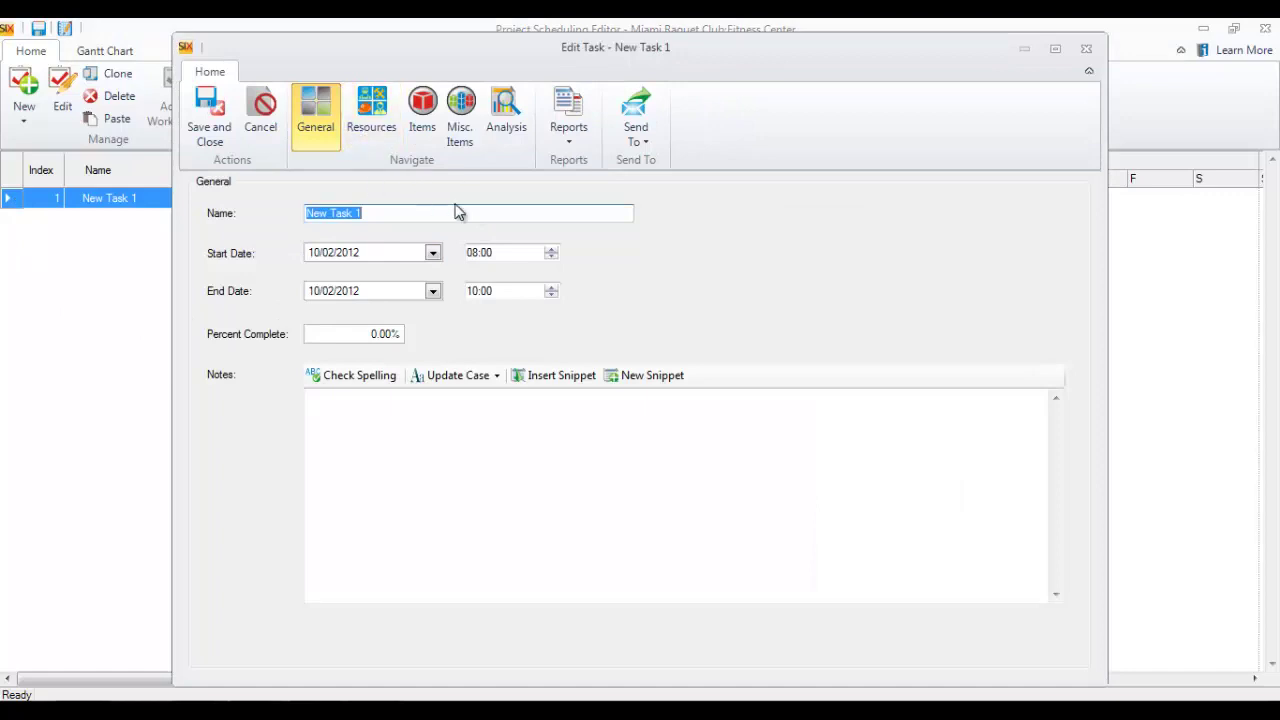
text(Wire Men's Locker)
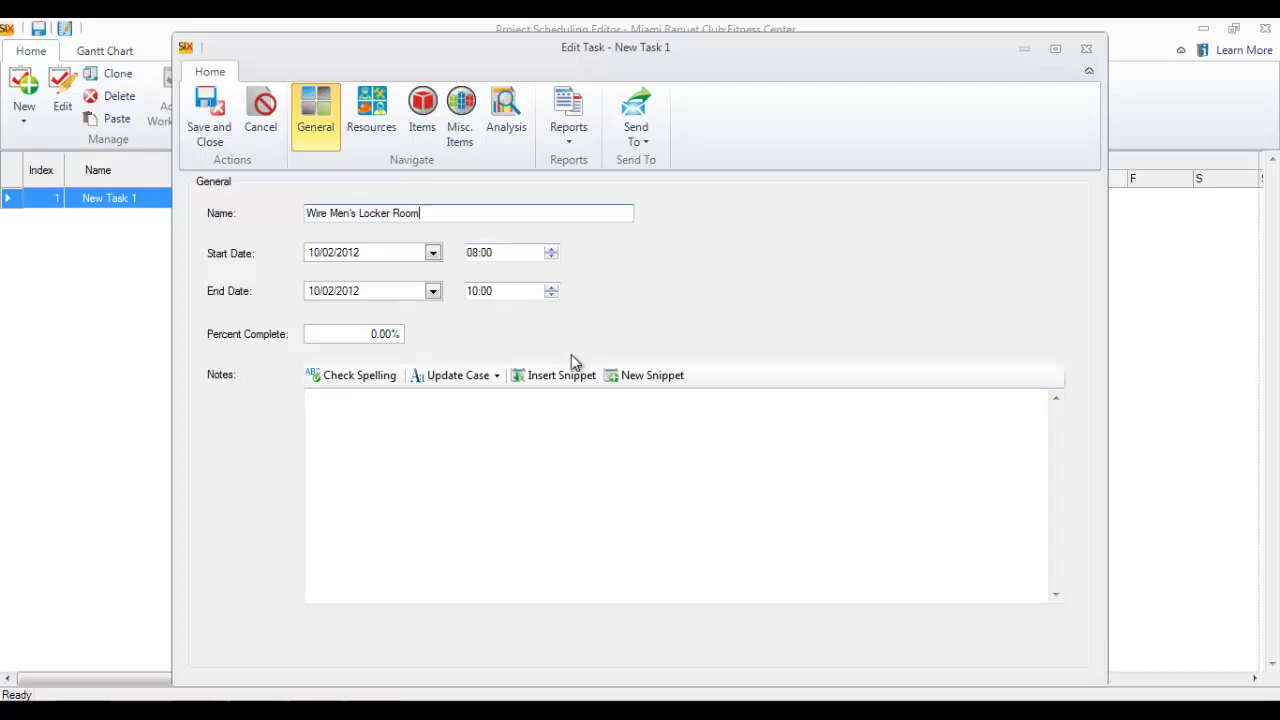
click(401, 443)
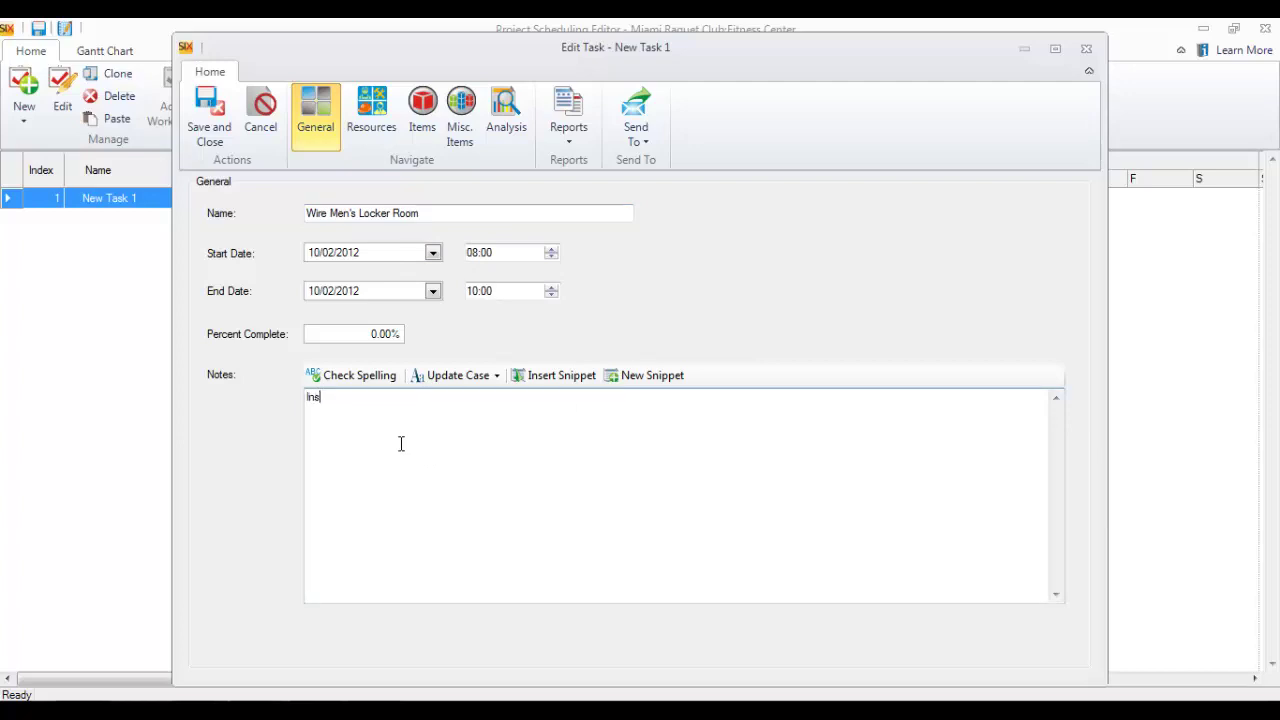
text(Install back boxers and wire)
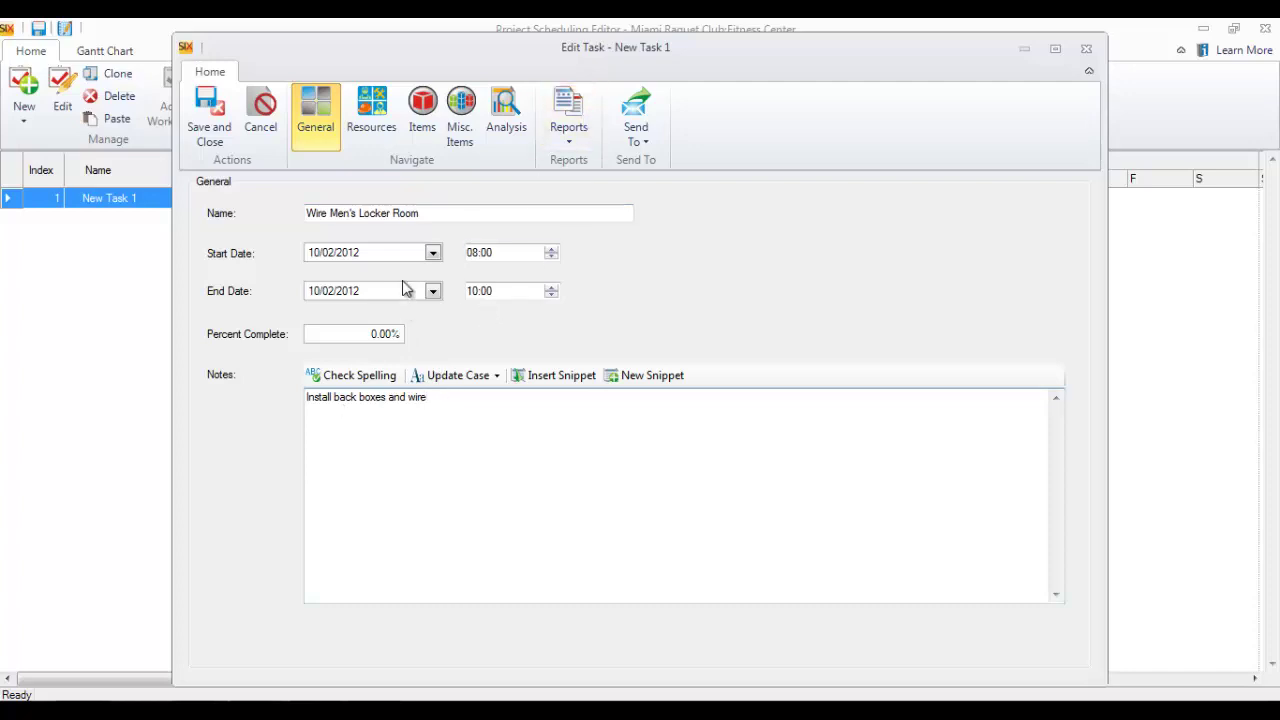
click(372, 128)
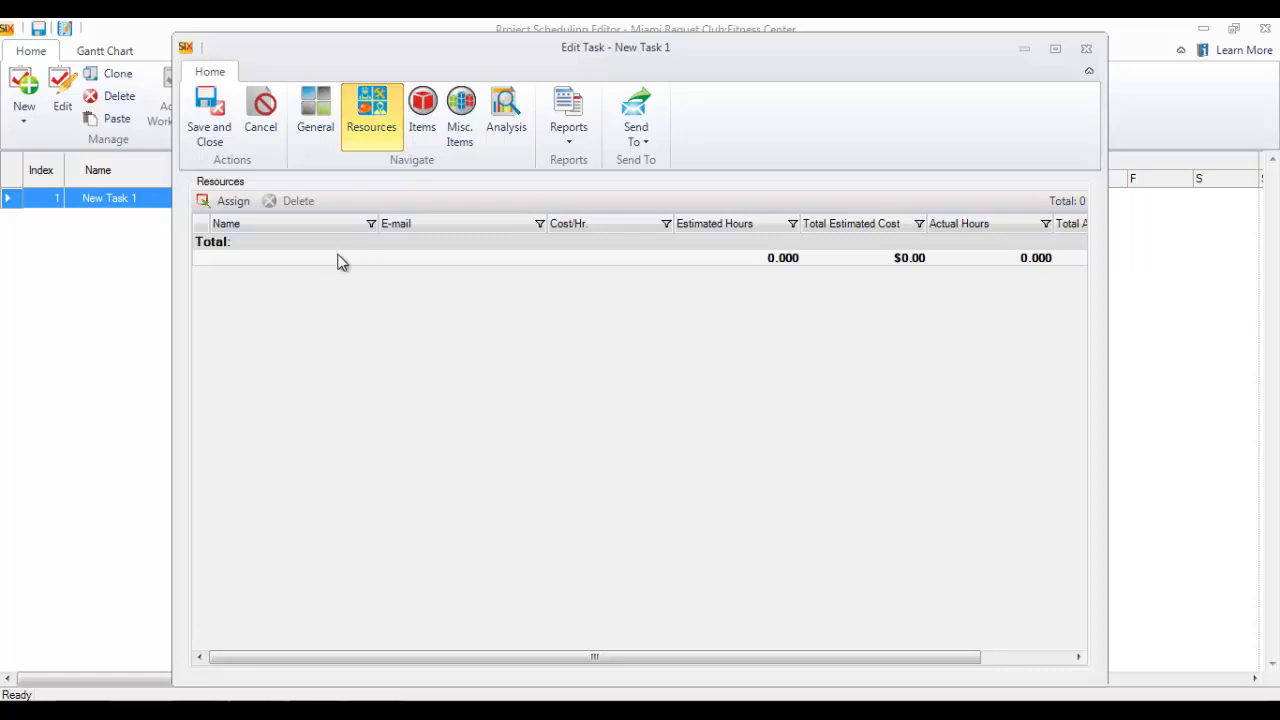
Step: Assign the $20/hour and $25/hour installers to the task, totaling $45.00
click(234, 203)
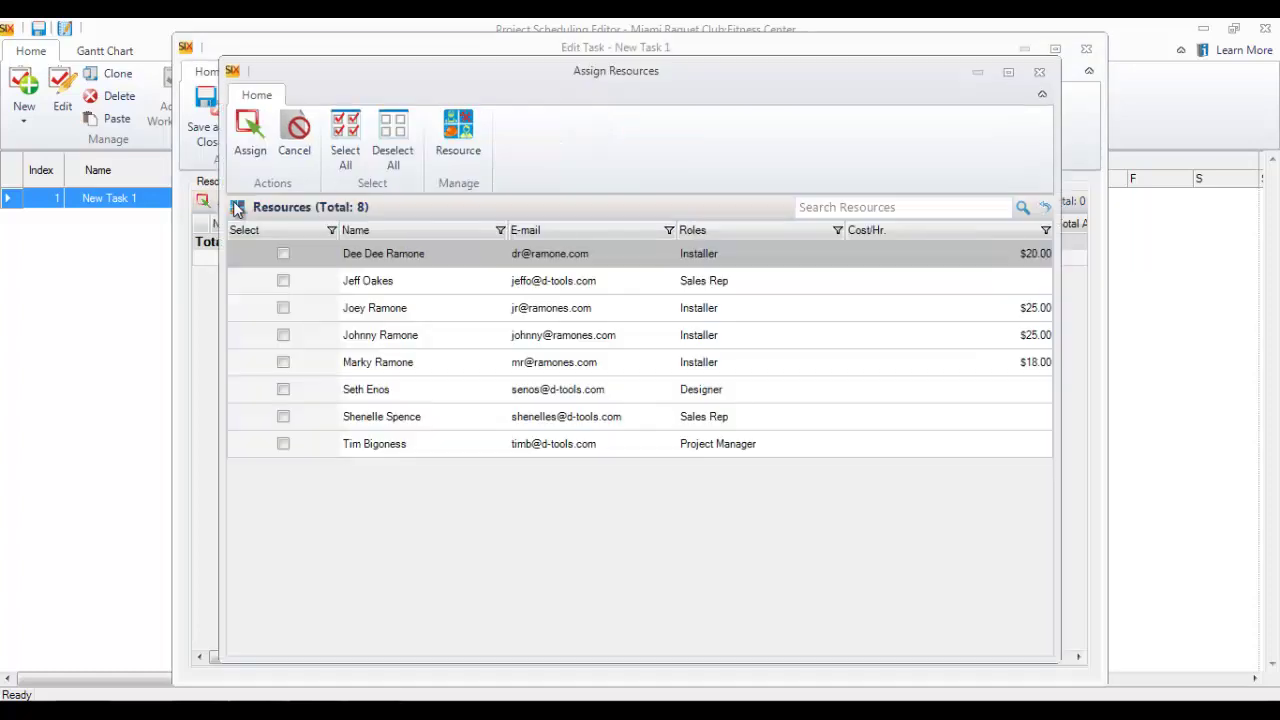
click(283, 254)
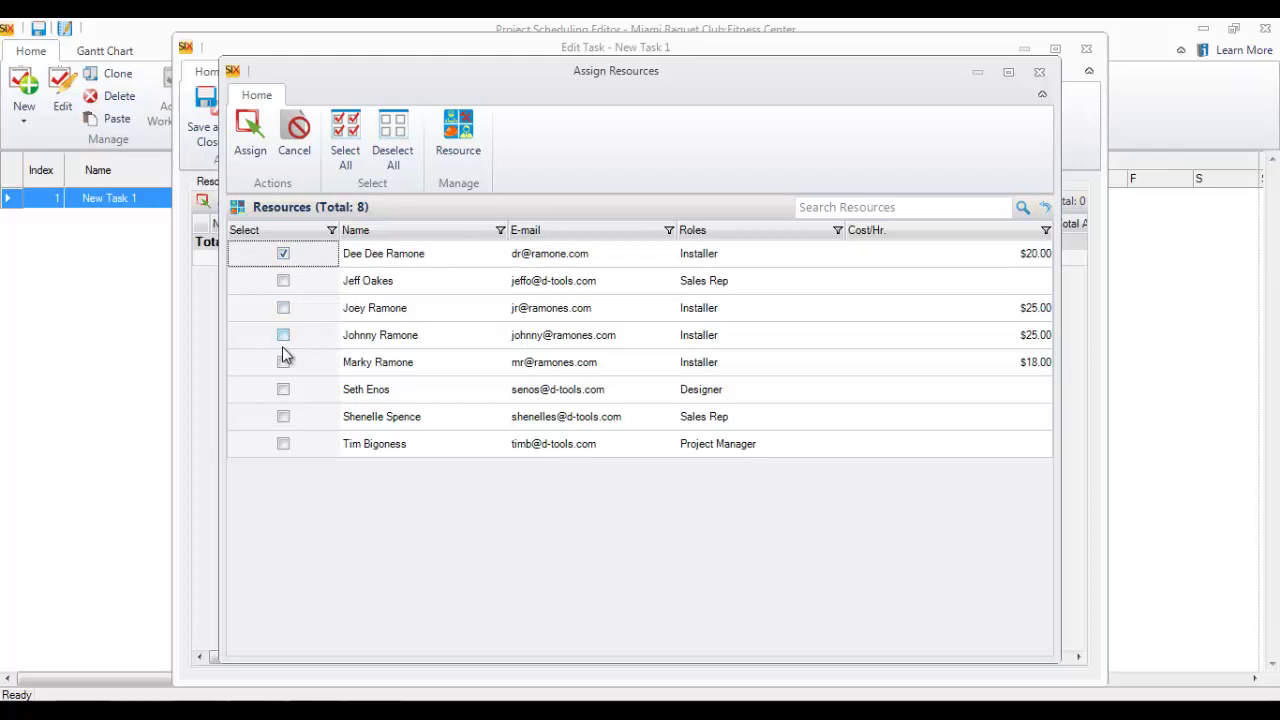
click(283, 308)
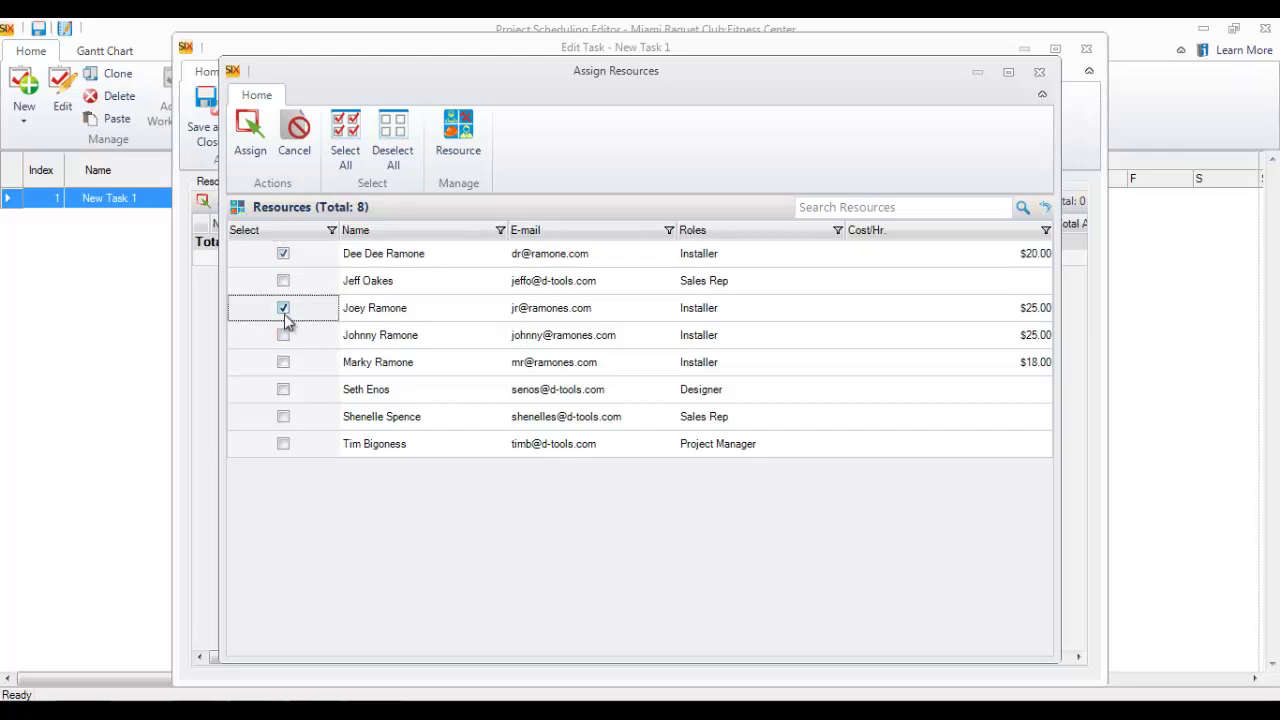
click(250, 140)
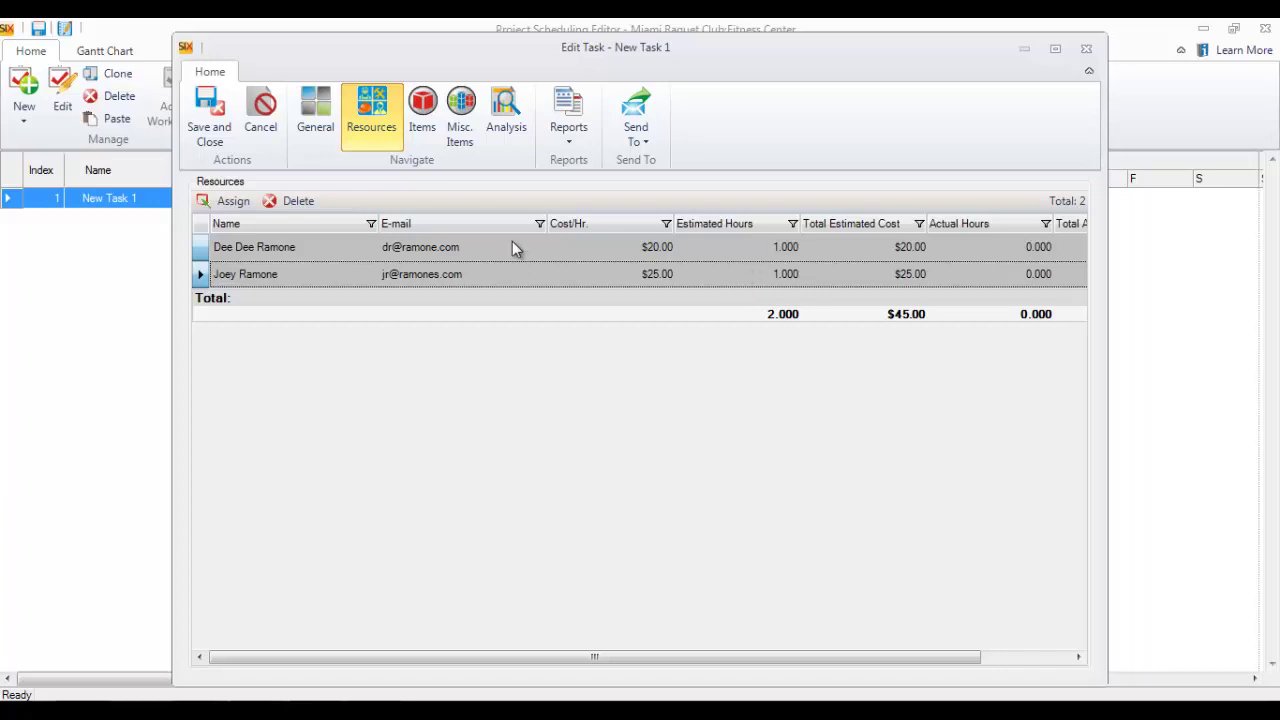
click(438, 130)
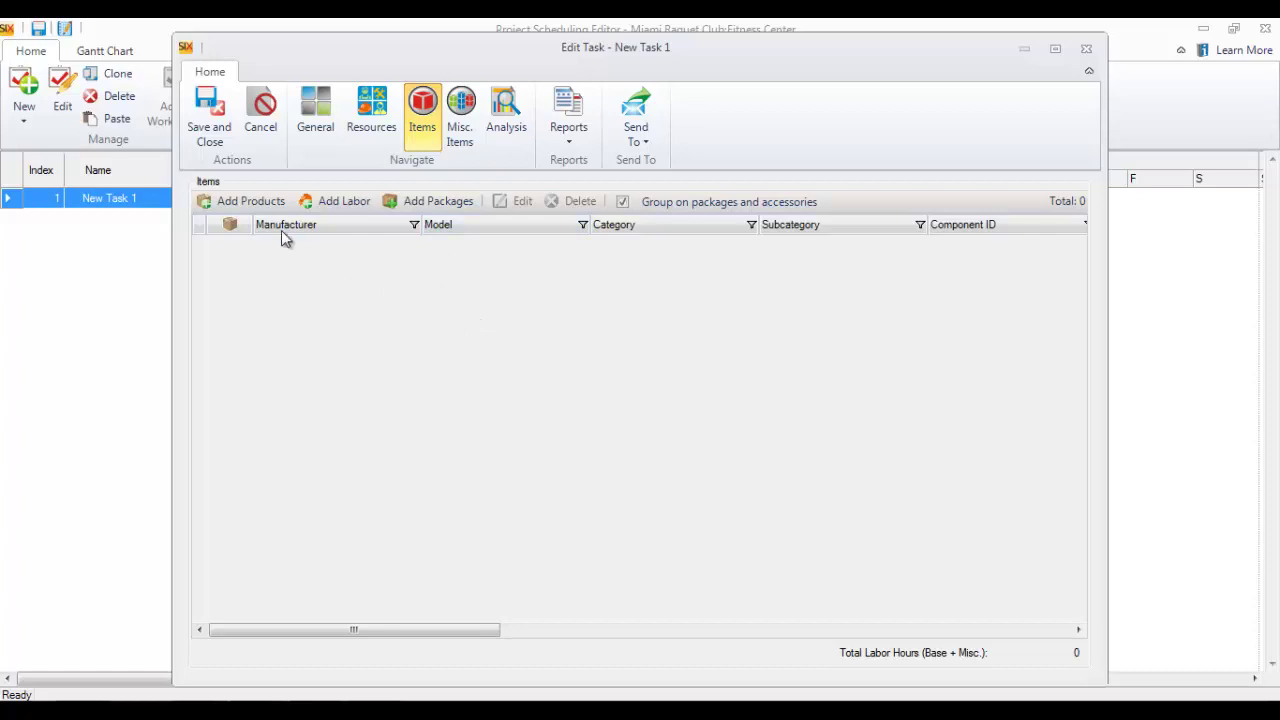
Step: Add the eight Men's Locker Room Rough-In products, wire and back boxes, to the task
click(254, 201)
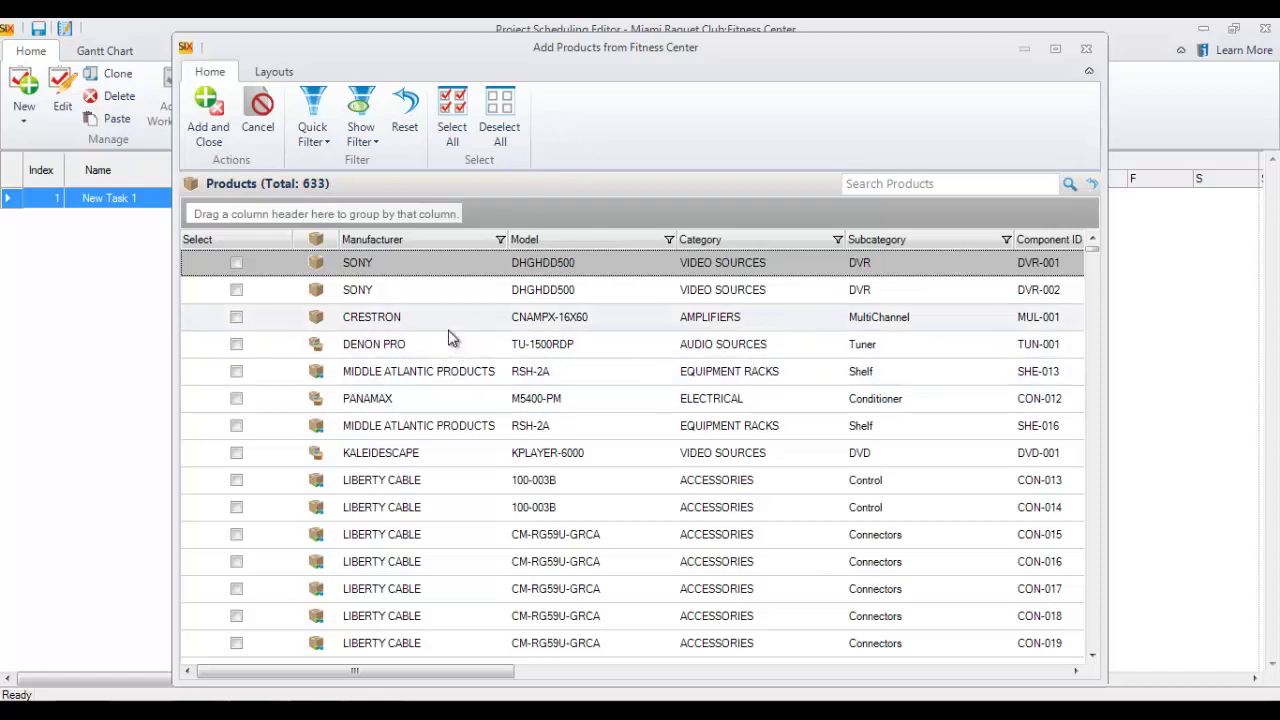
click(310, 140)
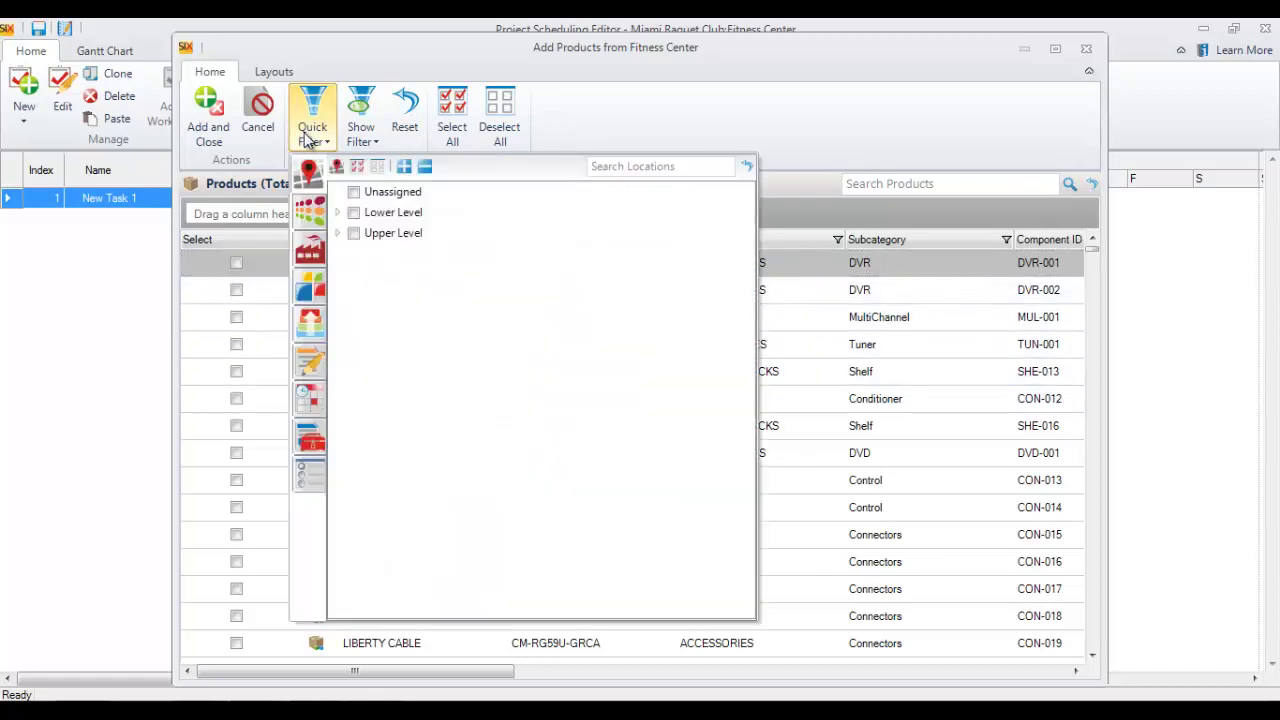
click(338, 213)
click(371, 233)
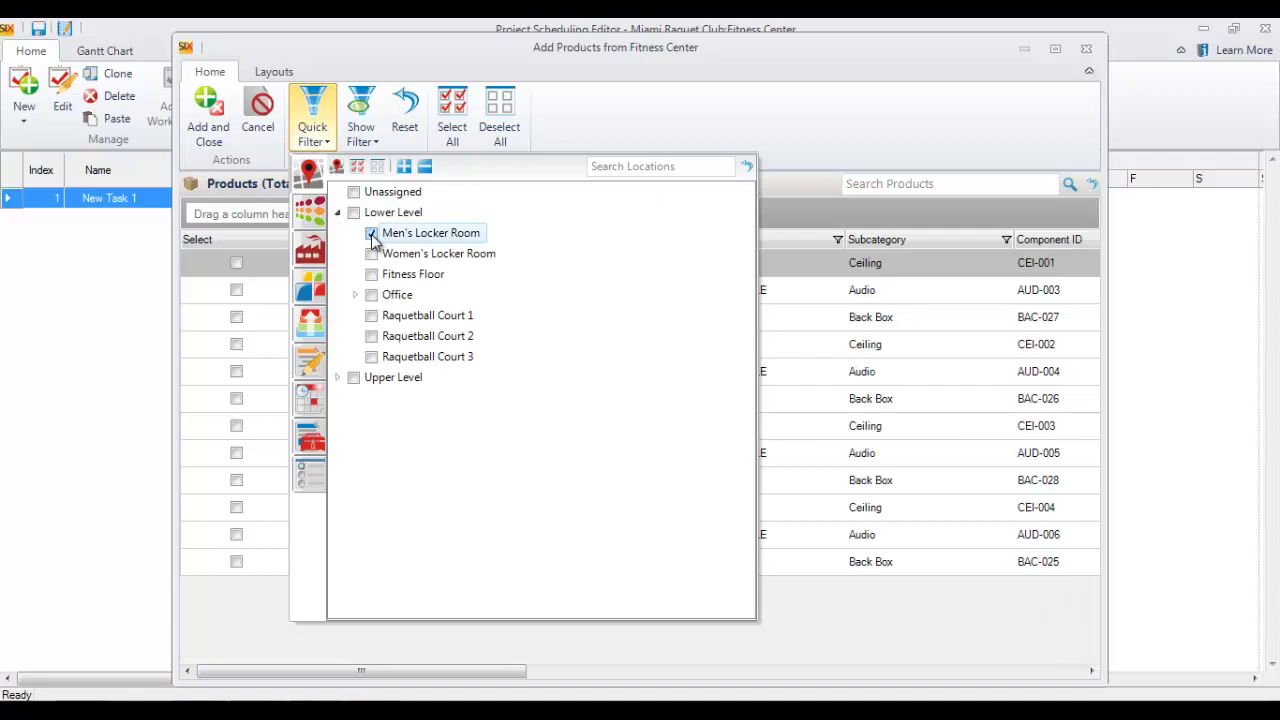
click(310, 322)
click(343, 214)
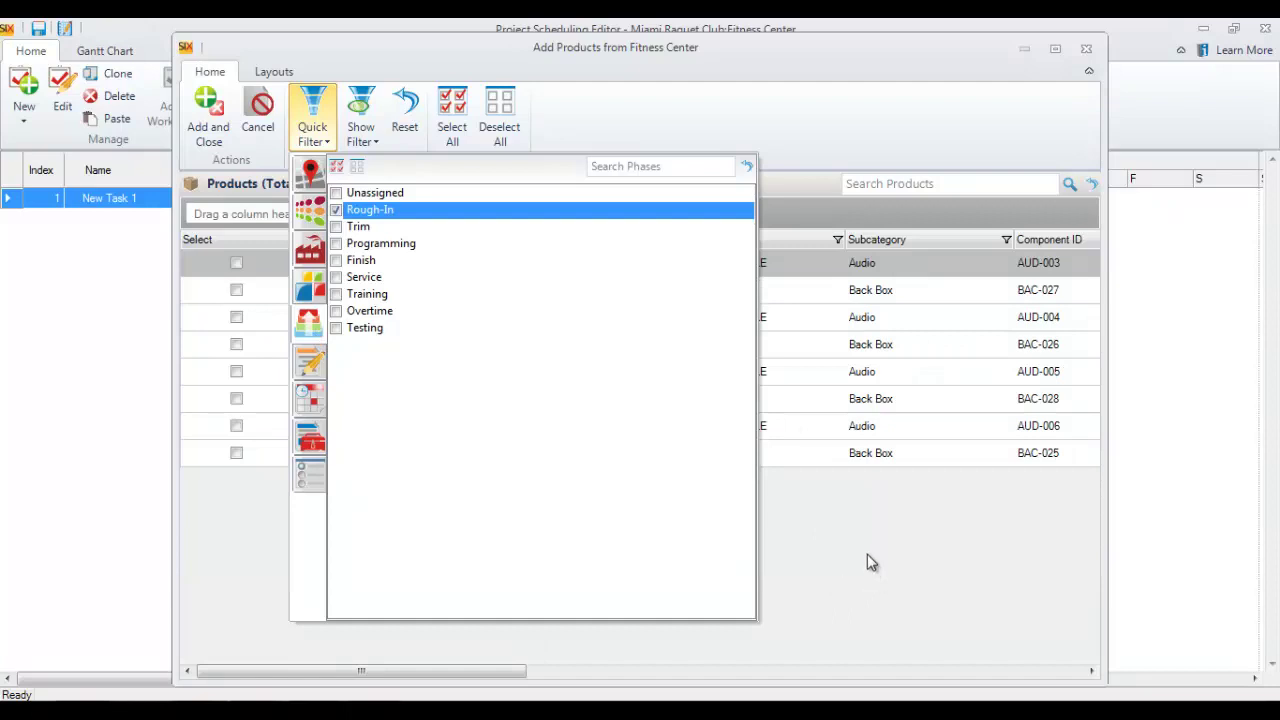
click(865, 548)
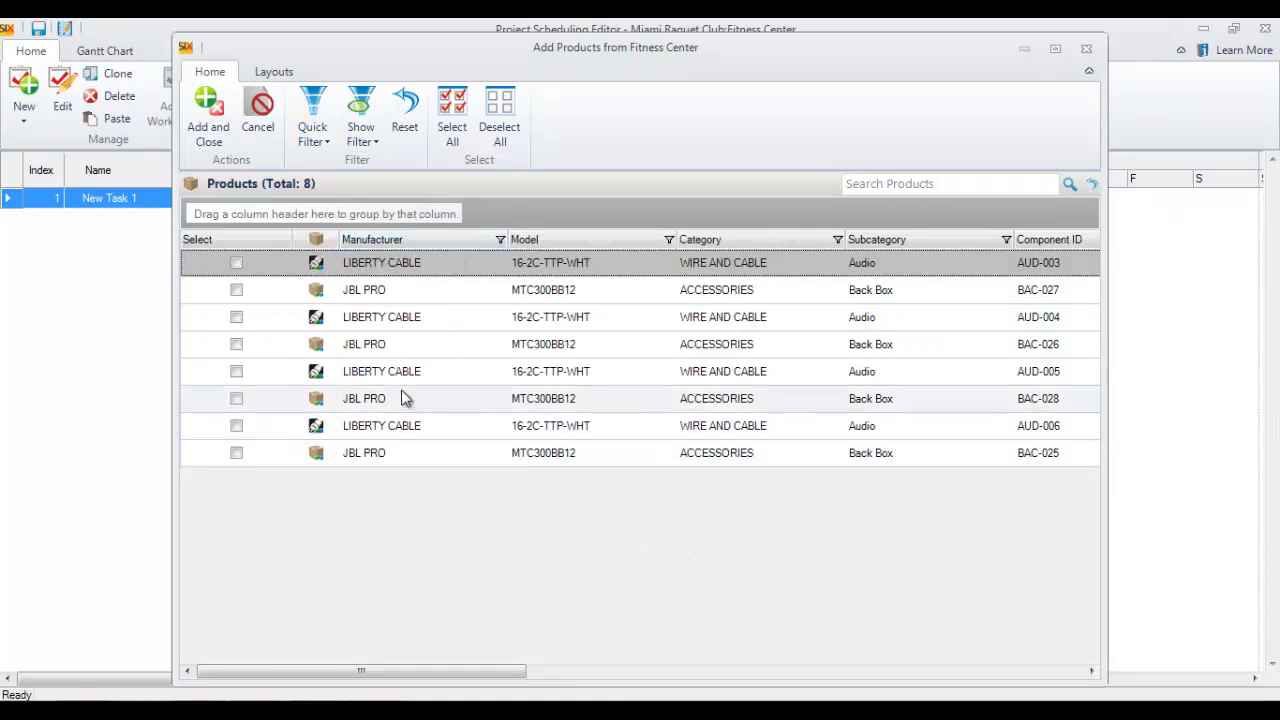
click(209, 138)
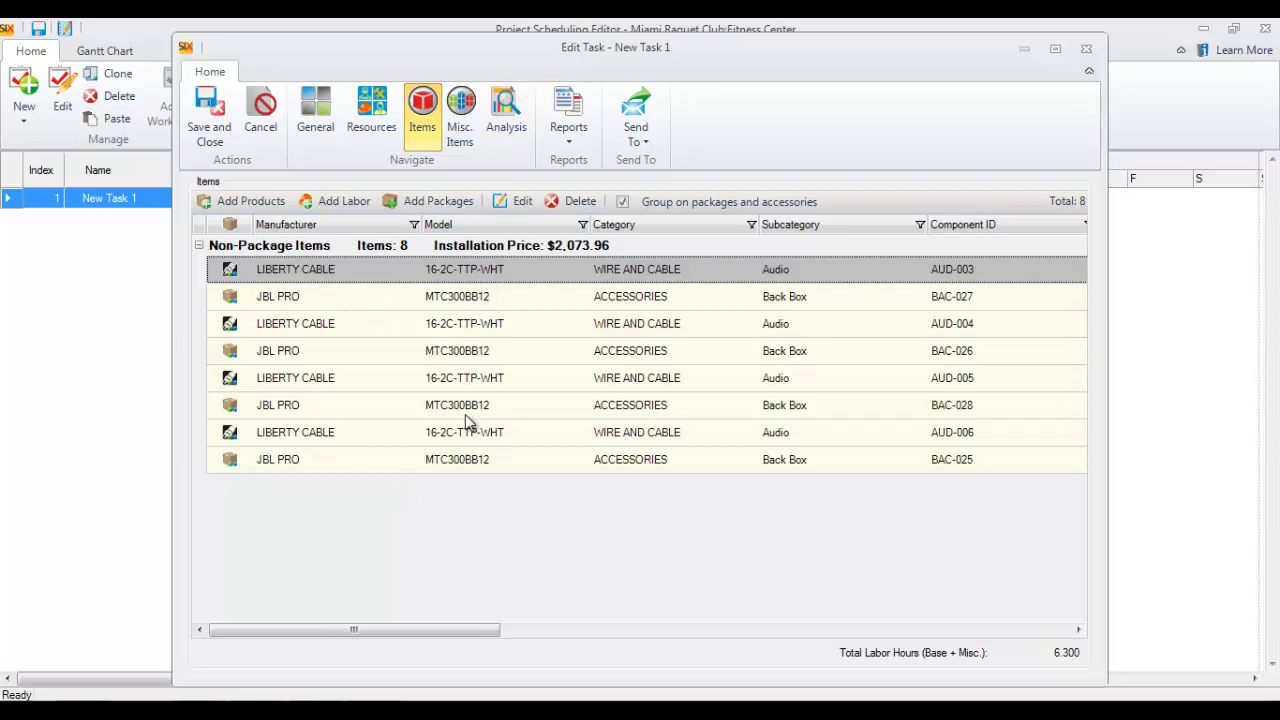
Step: Review the task's hours and cost analysis, then return to its resource grid
click(507, 130)
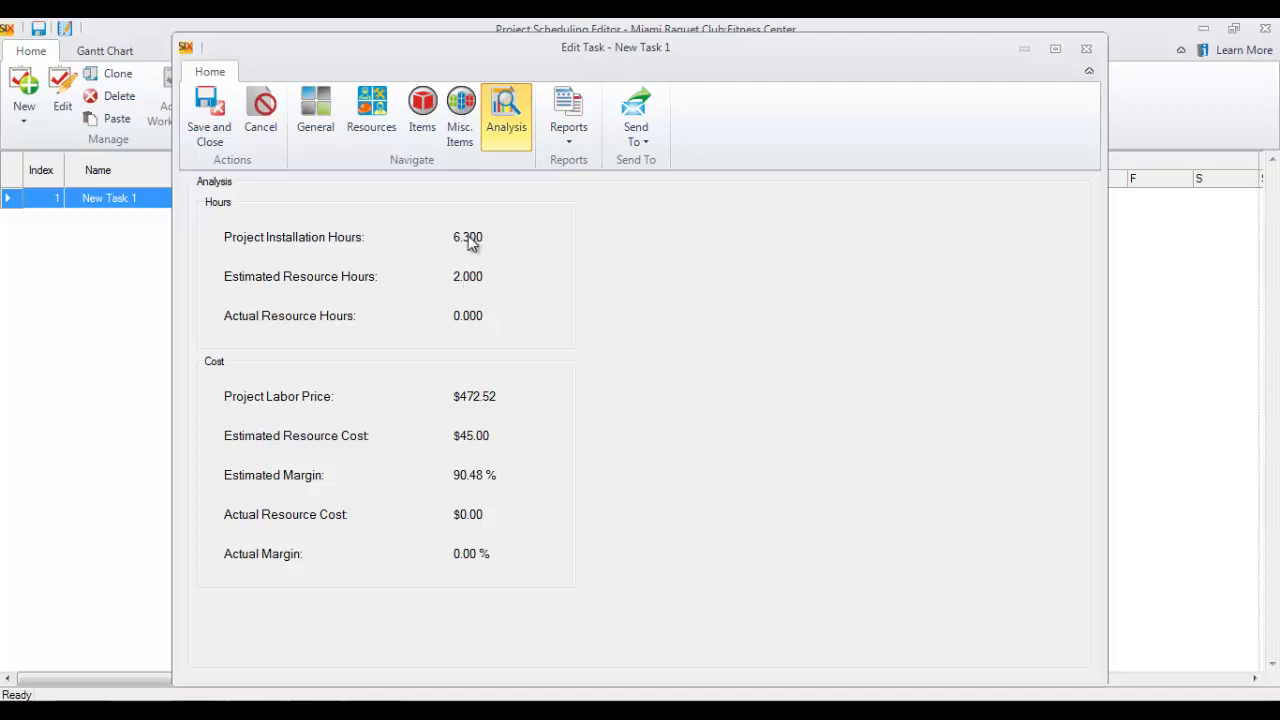
click(371, 112)
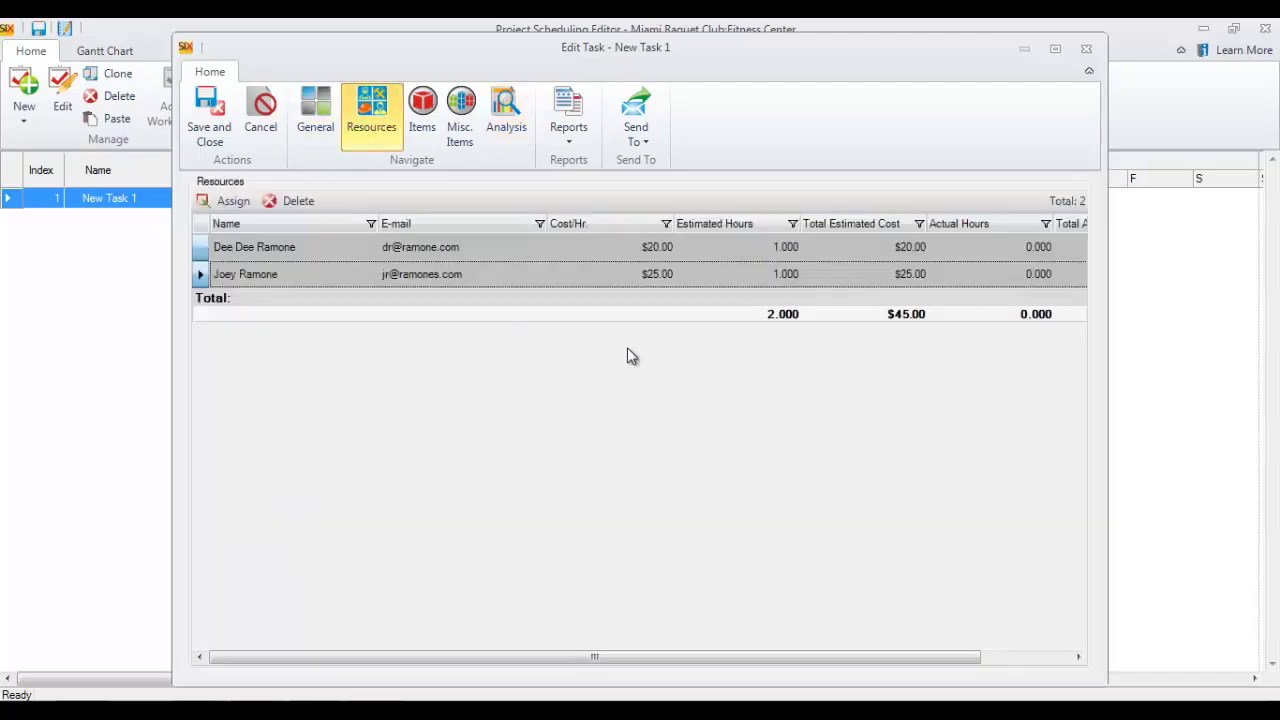
Step: Set both resources' estimated hours to 3, totaling 6.000 hours and $135.00
click(785, 246)
text(3.___)
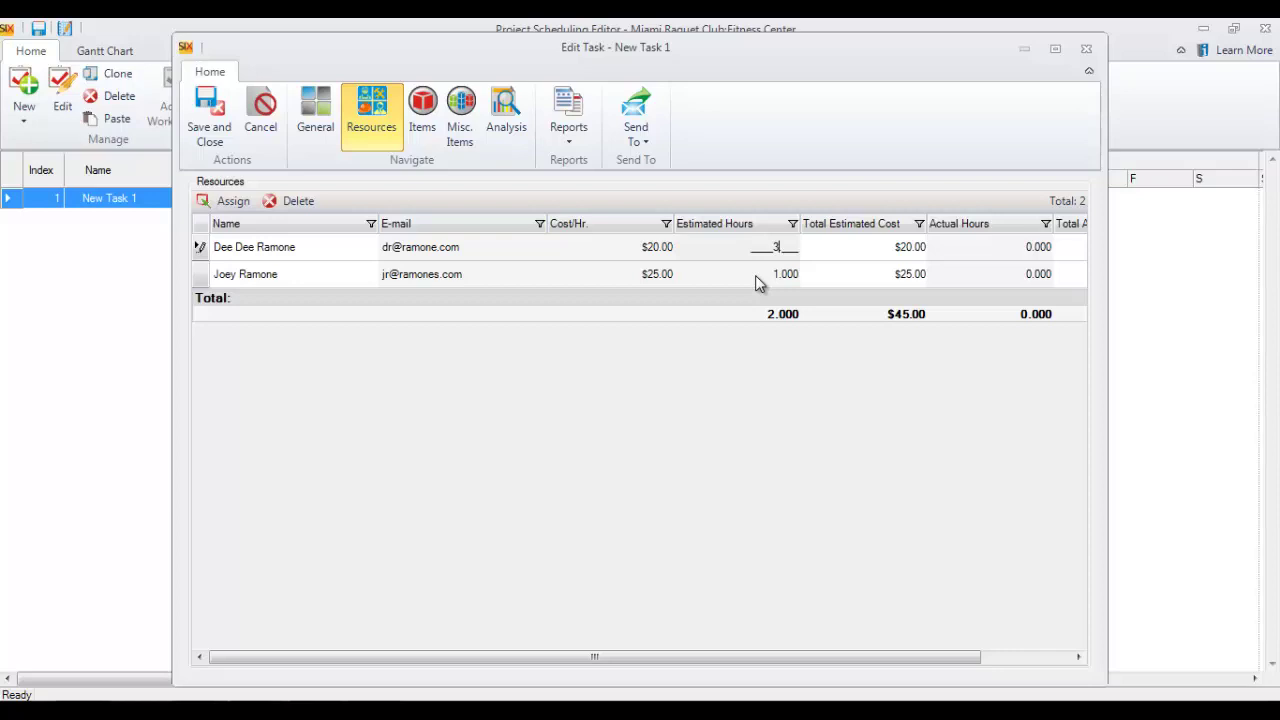
click(780, 276)
text(3)
key(Tab)
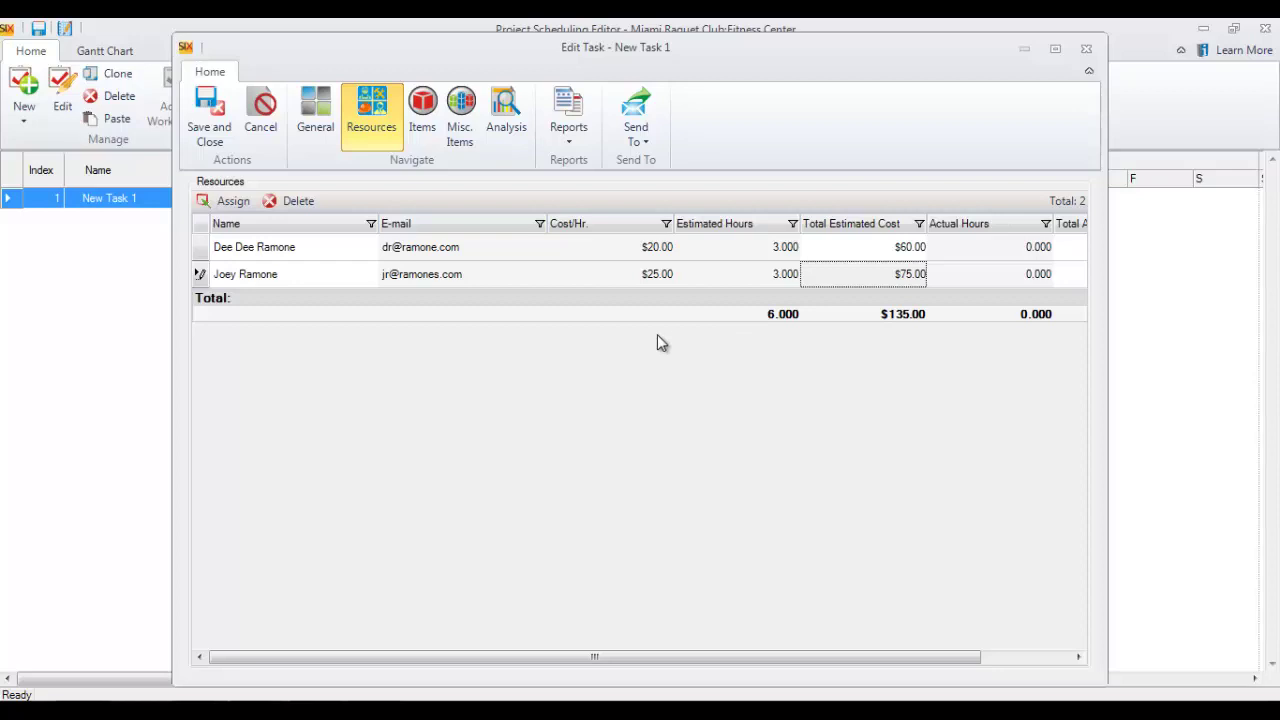
Step: Change the task's end time on 10/02/2012 to 11:00
click(318, 115)
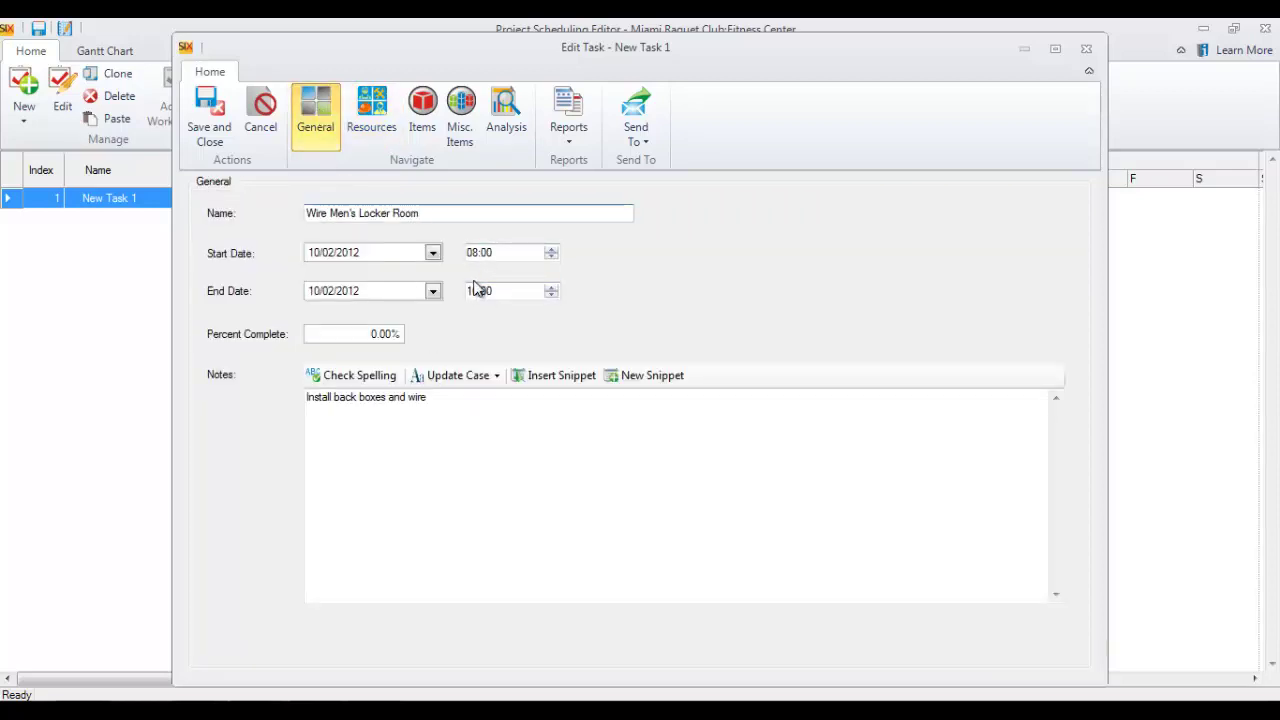
click(484, 292)
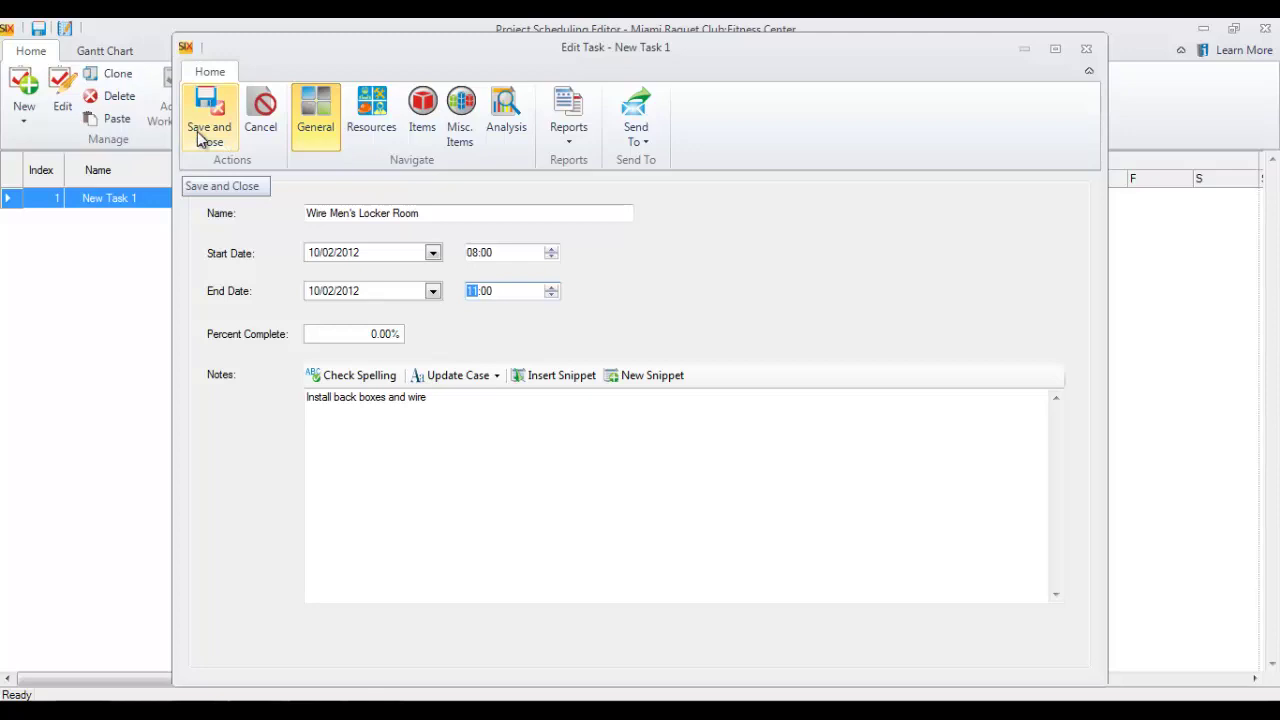
click(568, 140)
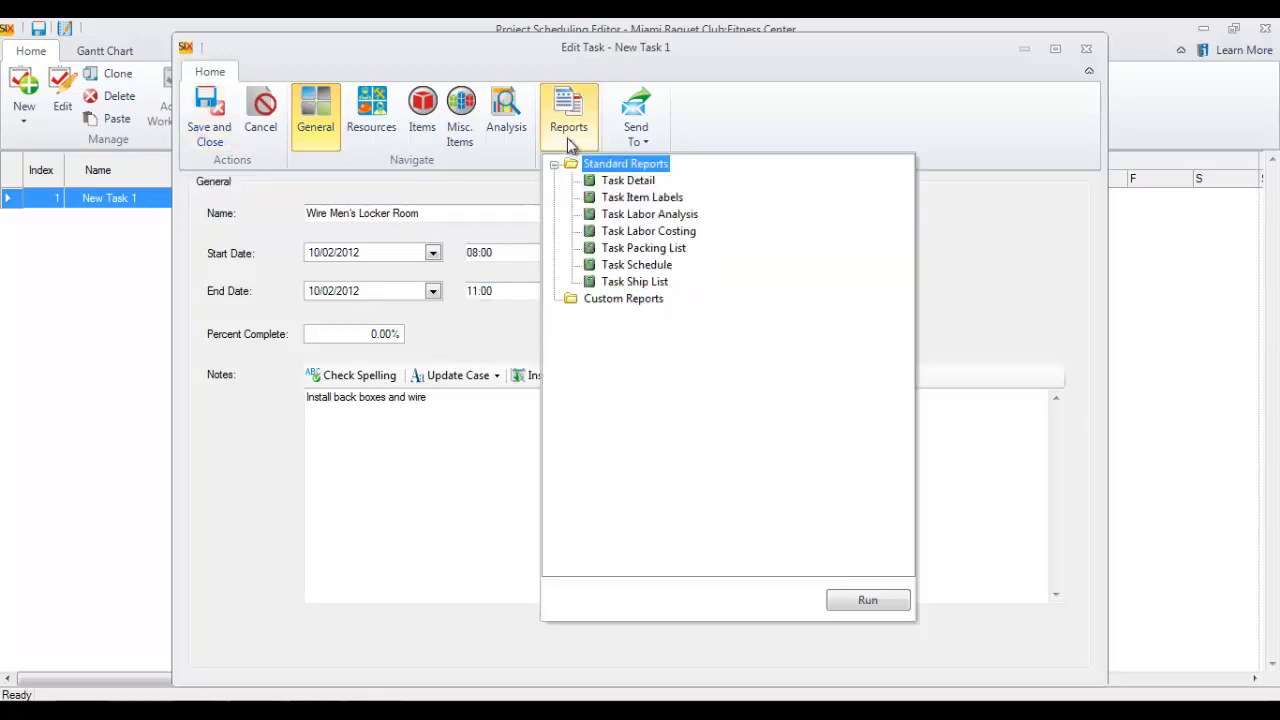
Step: Run and review the Task Detail report, showing 6.300 grand total hours
click(626, 181)
click(866, 600)
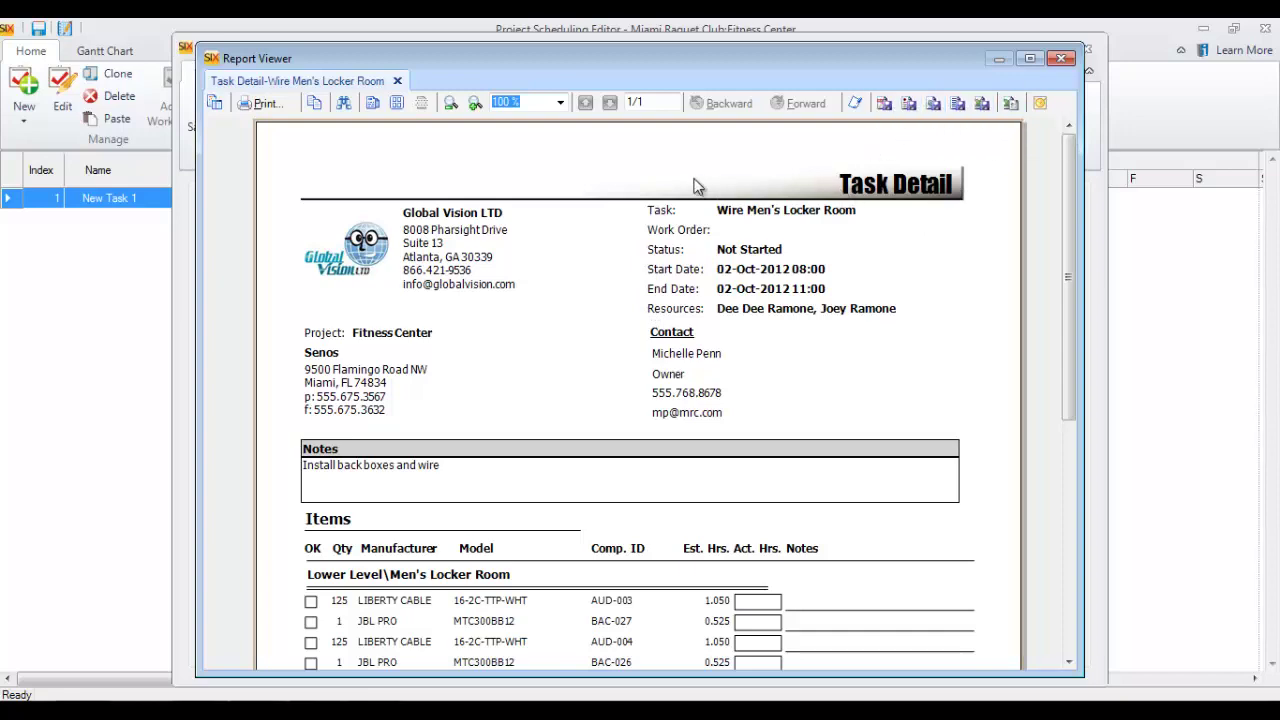
scroll(695, 181, down, 5)
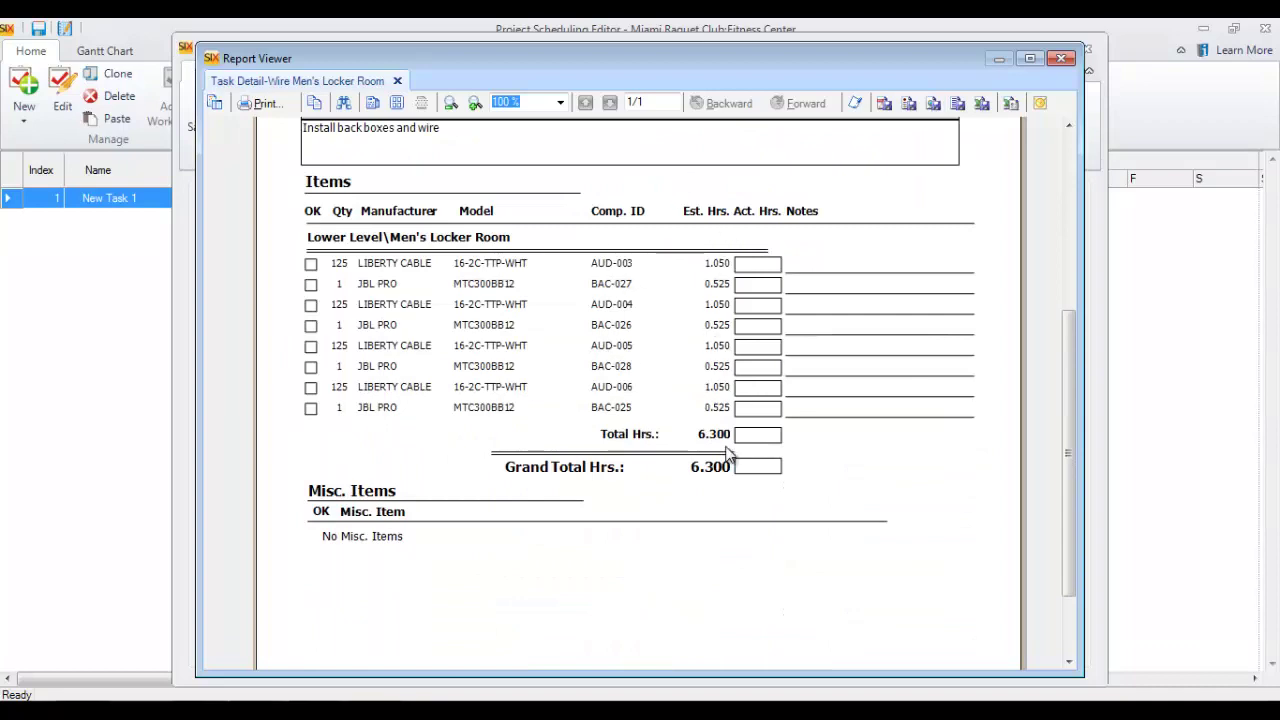
scroll(683, 486, up, 5)
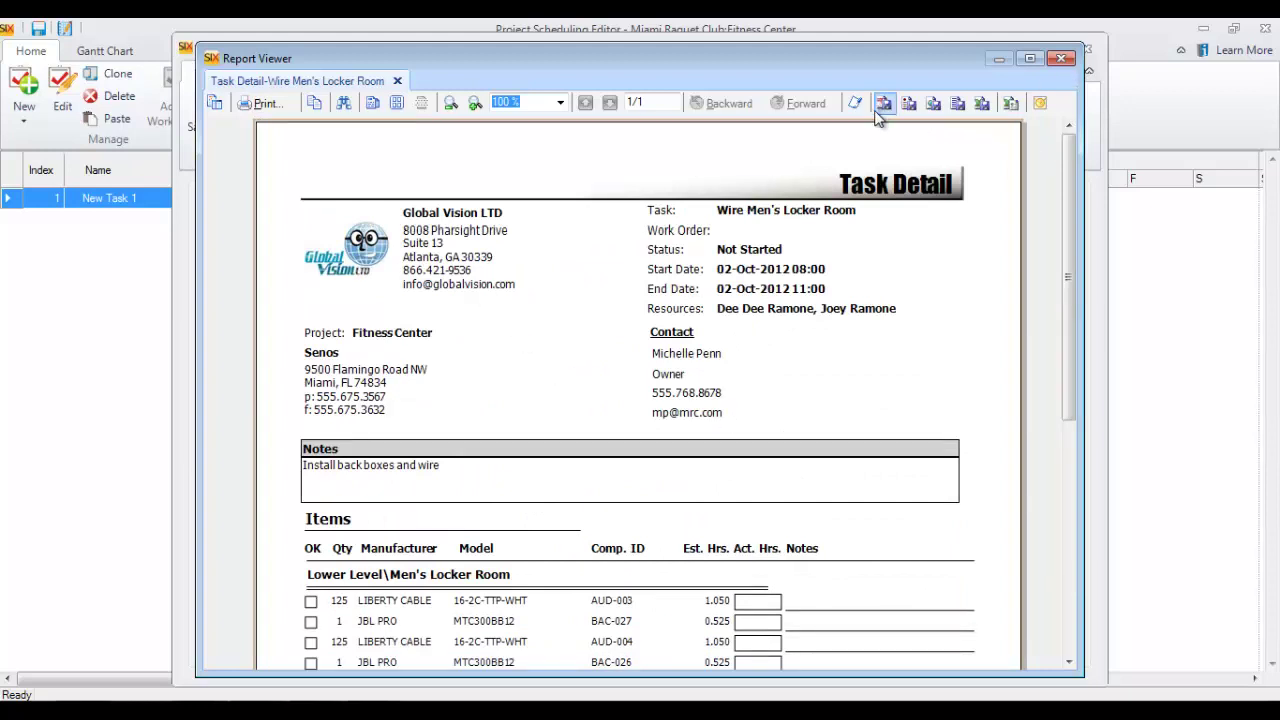
click(1062, 58)
click(638, 138)
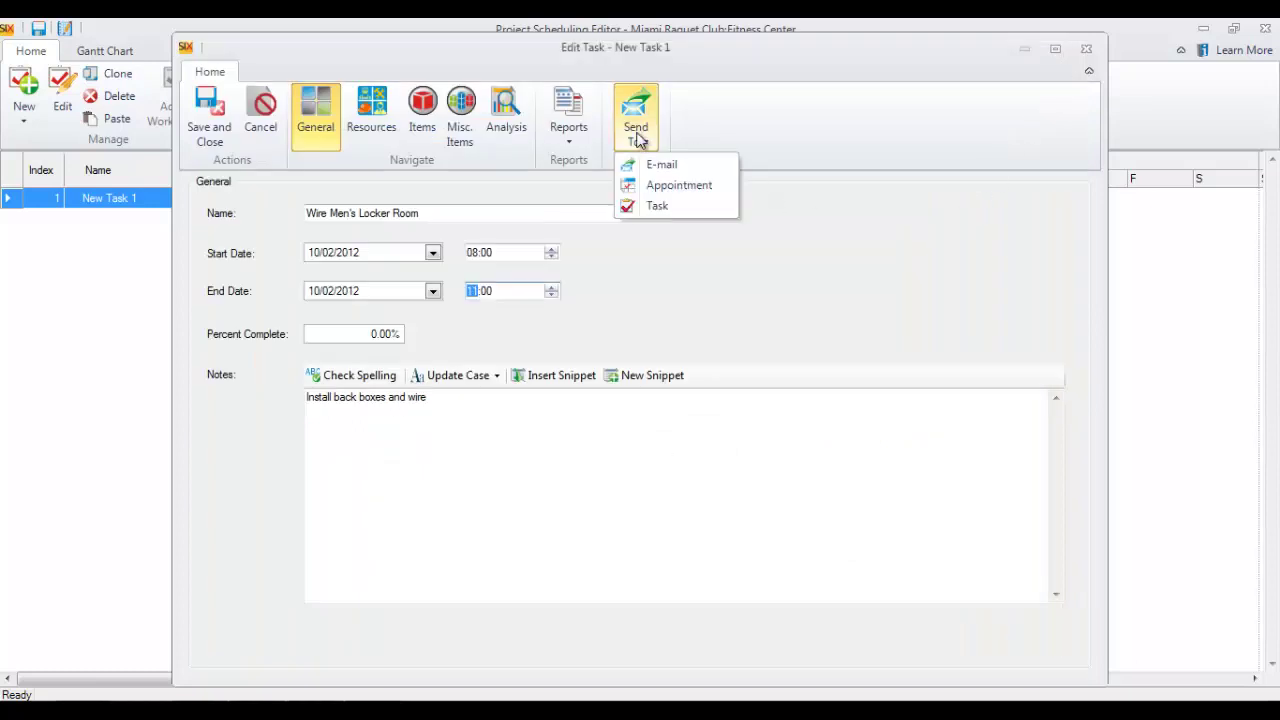